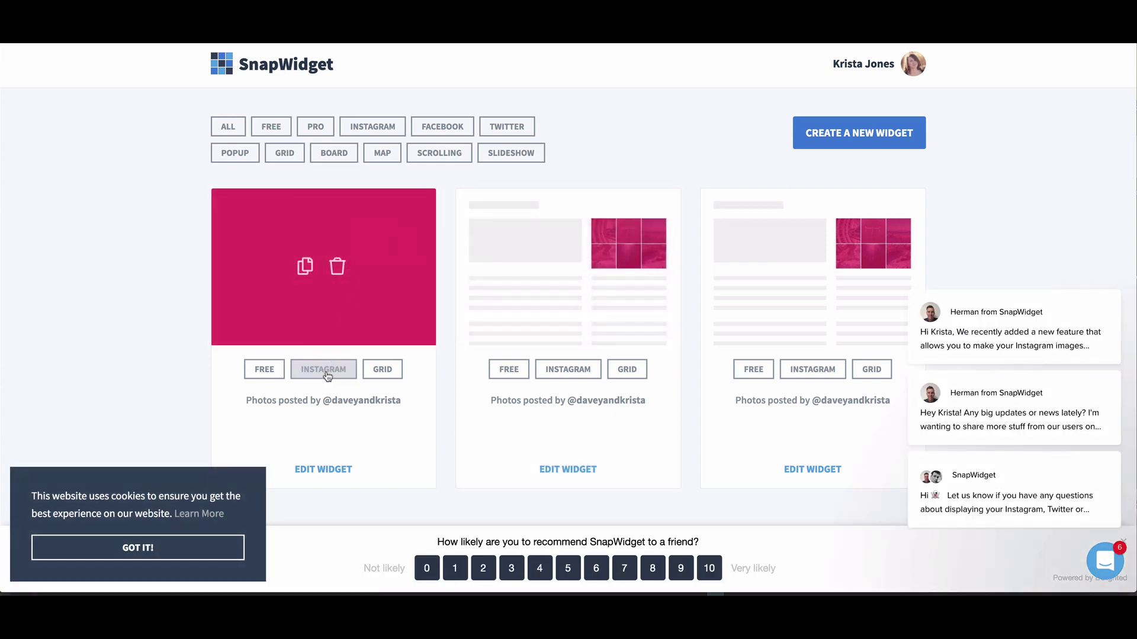
Create a new Instagram grid widget, link the Instagram account, and select the thumbnail size value
left_click(327, 376)
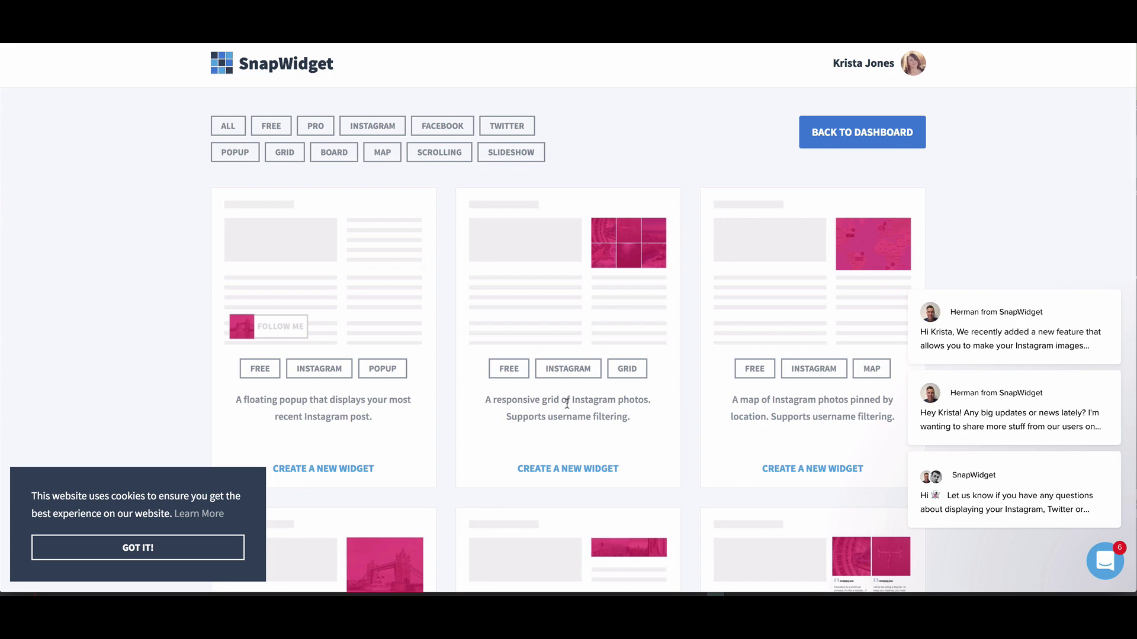
left_click(570, 471)
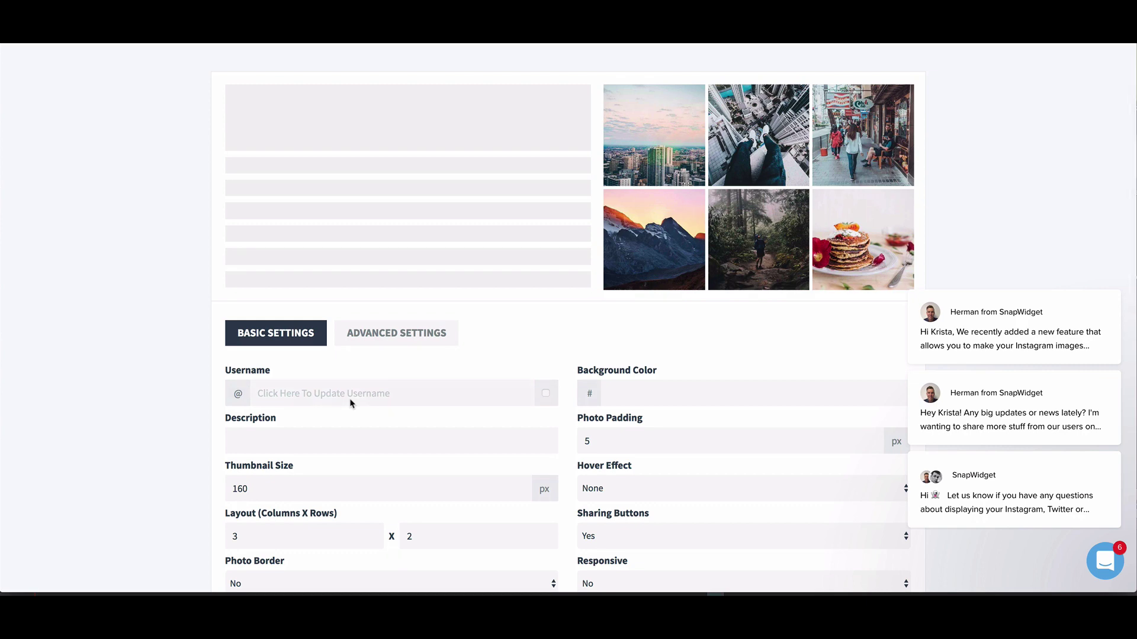
left_click(351, 393)
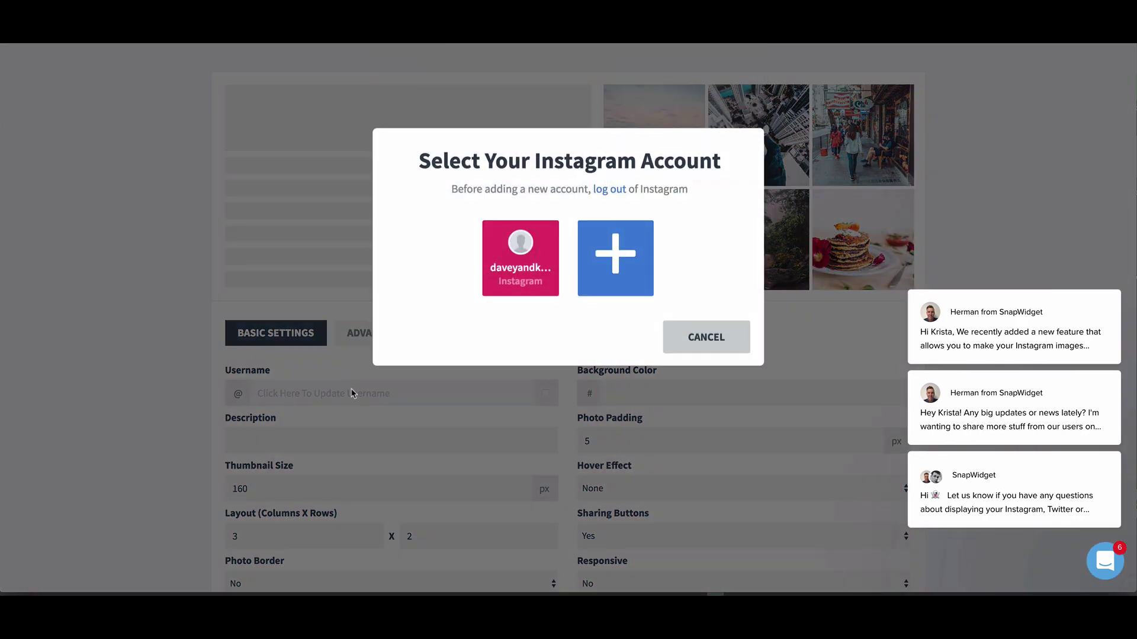
left_click(524, 268)
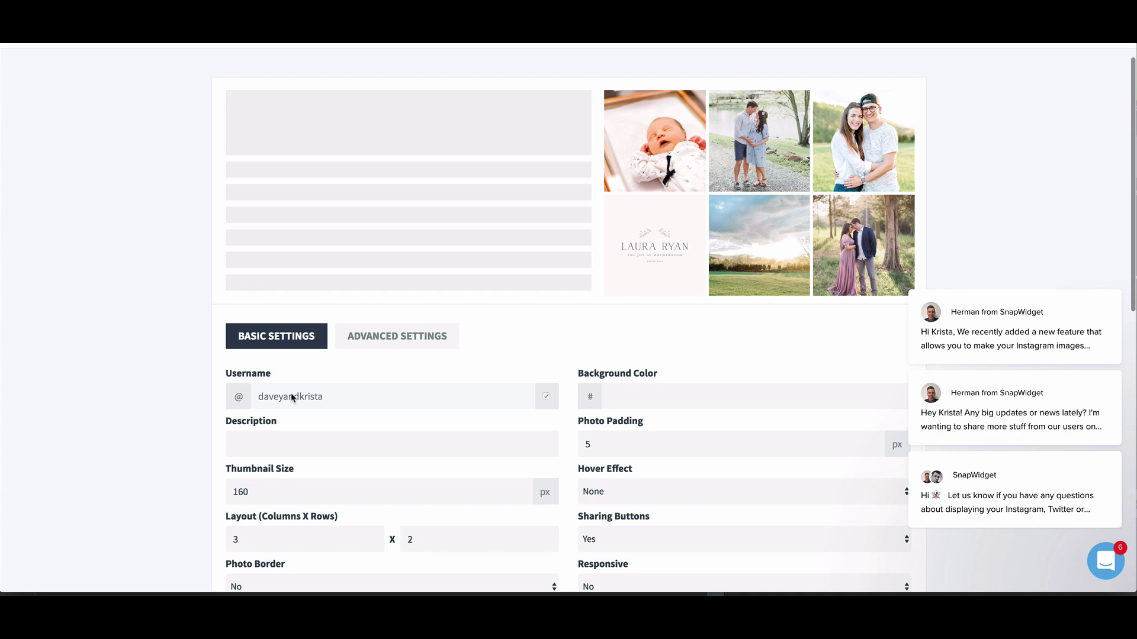
scroll(286, 394, "down", 3)
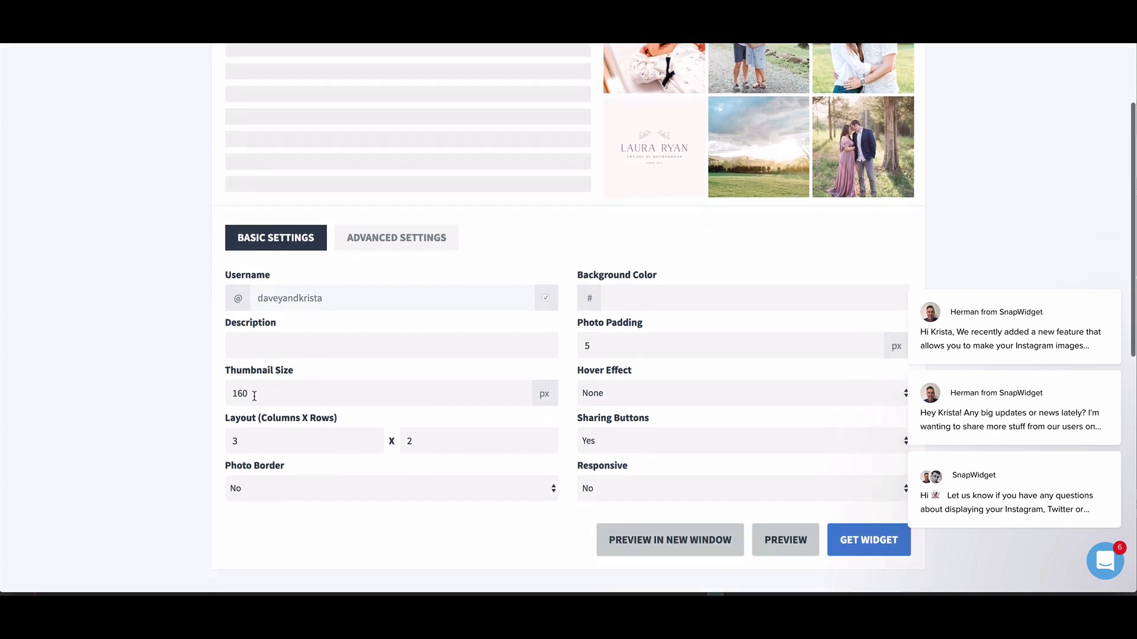
left_click_drag(255, 394, 233, 394)
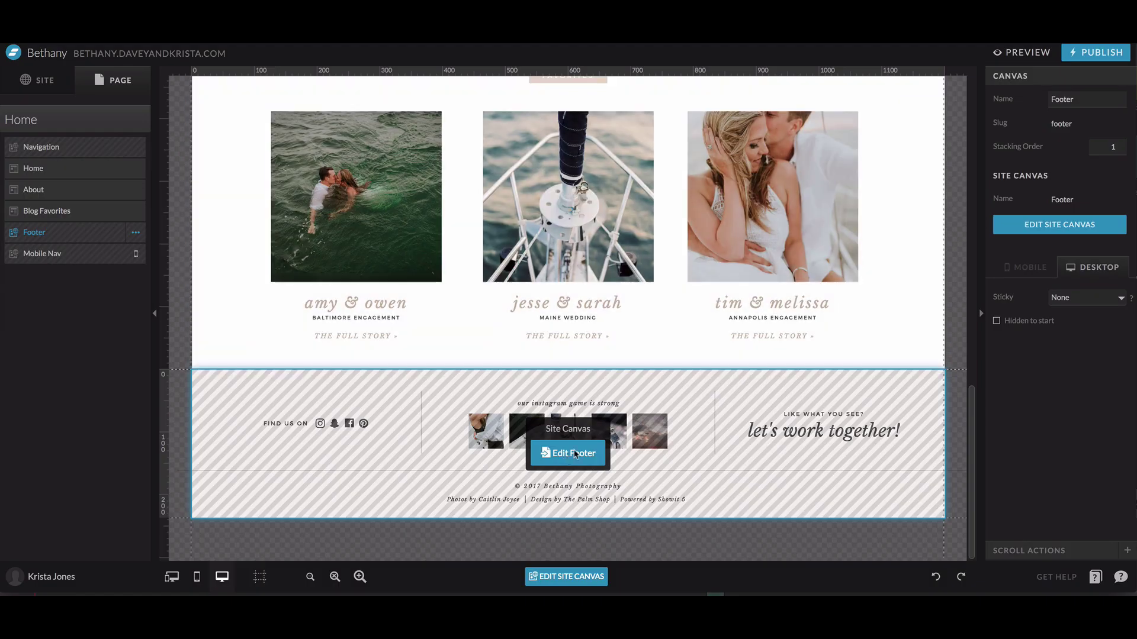
Check a Showit footer Instagram photo's size (about 56 px), then select SnapWidget's thumbnail size value
left_click(560, 453)
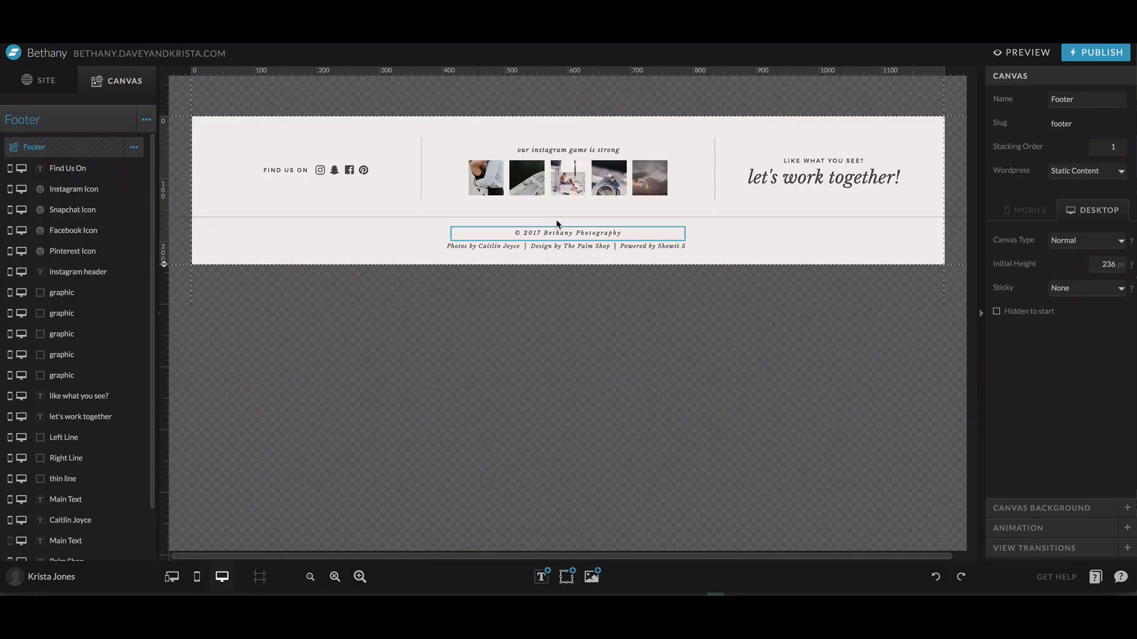
left_click(563, 187)
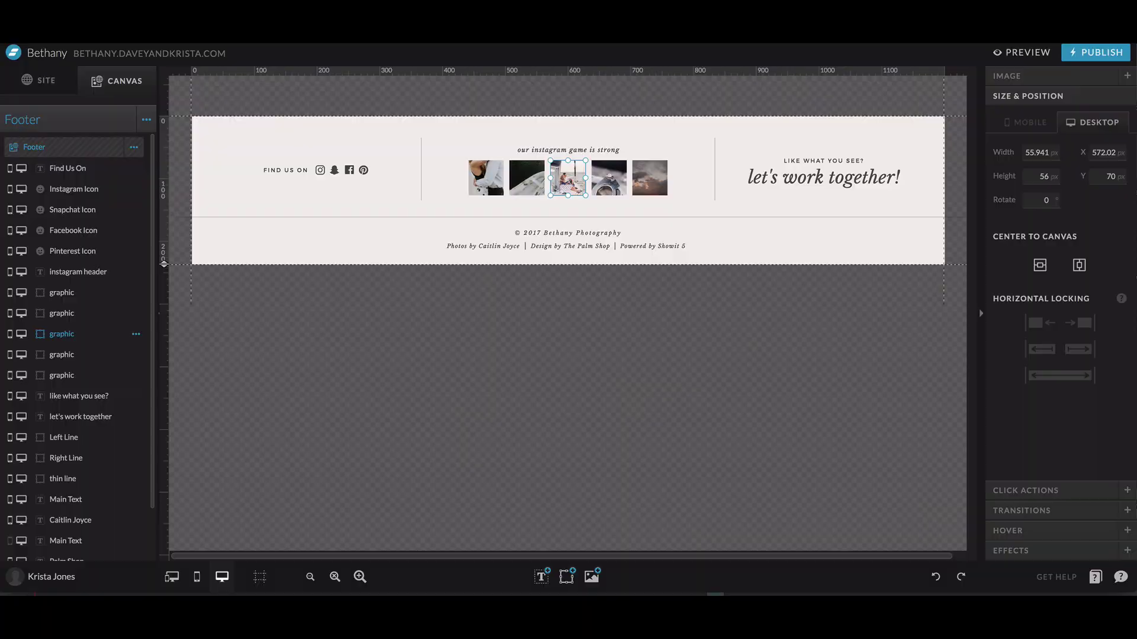
double_click(249, 393)
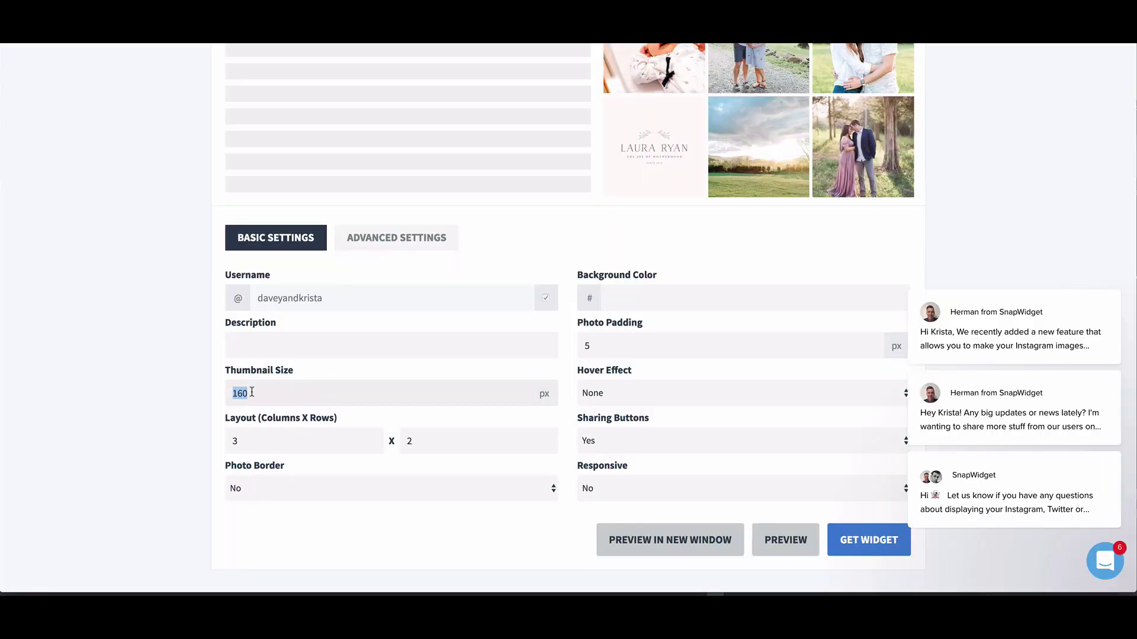
Set the thumbnail size to 56 and the layout to 5 columns by 1 row
type("56")
left_click(265, 443)
key("Tab")
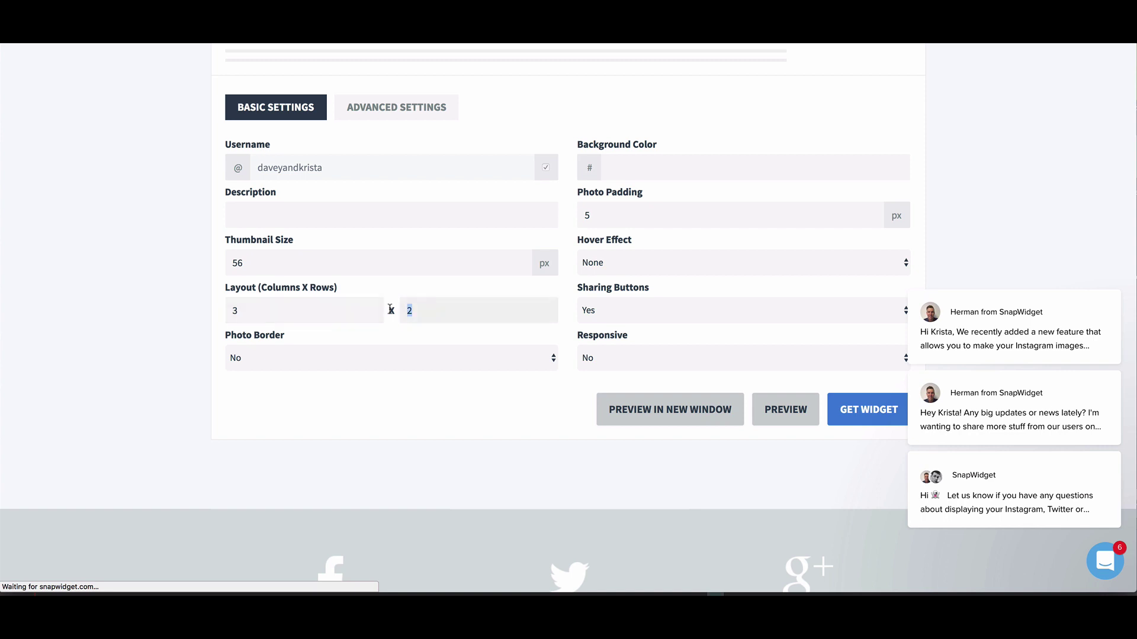
key("shift+Tab")
type("5")
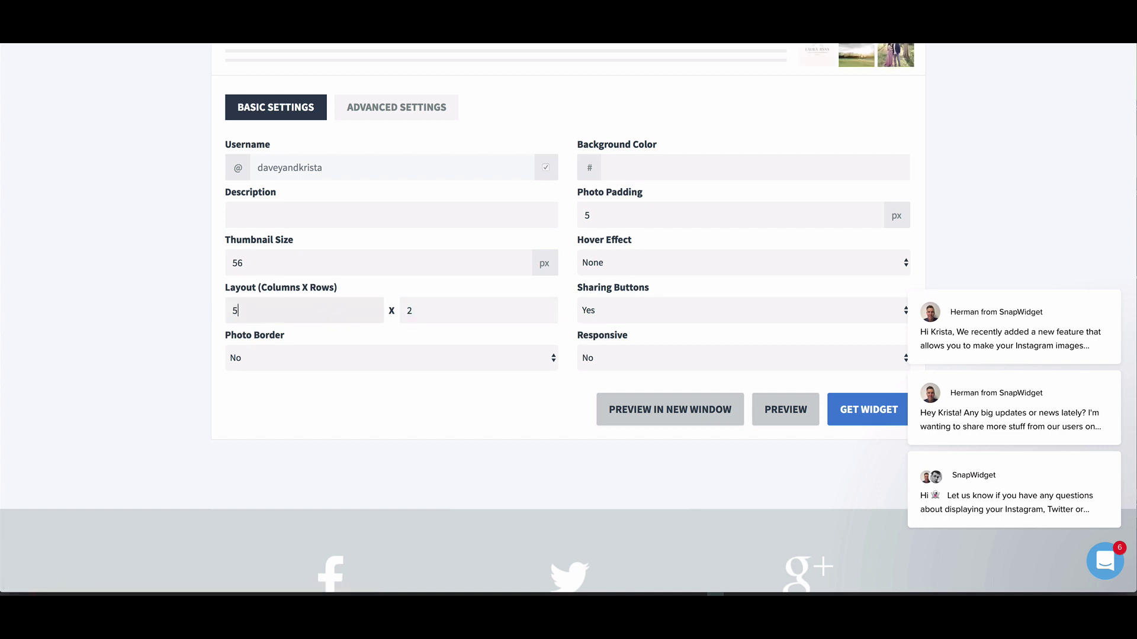
key("Tab")
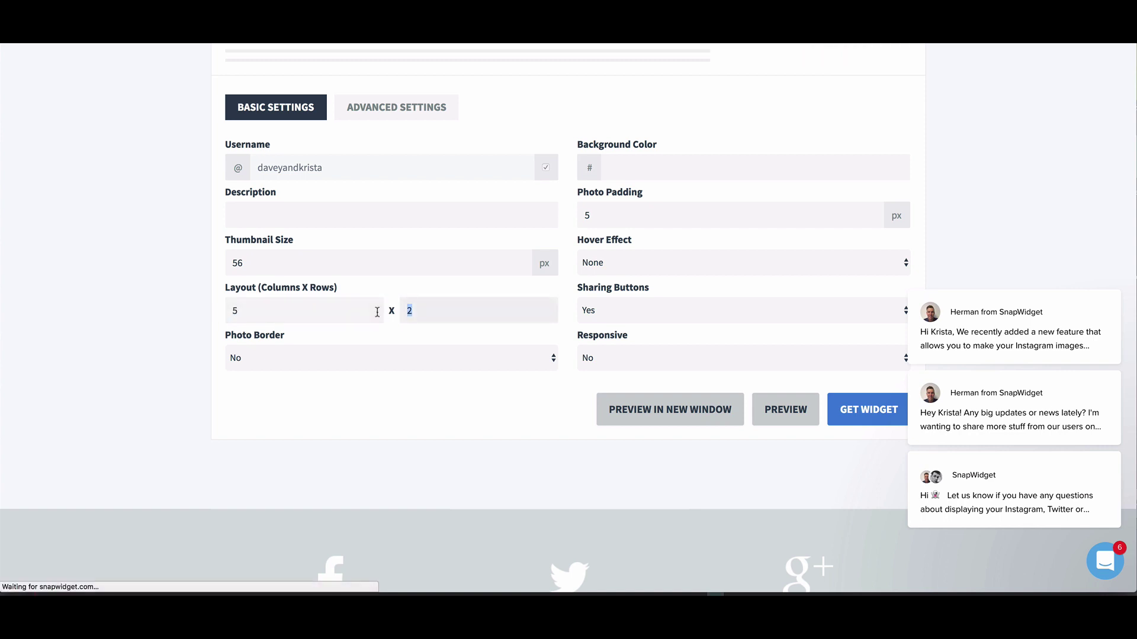
type("1")
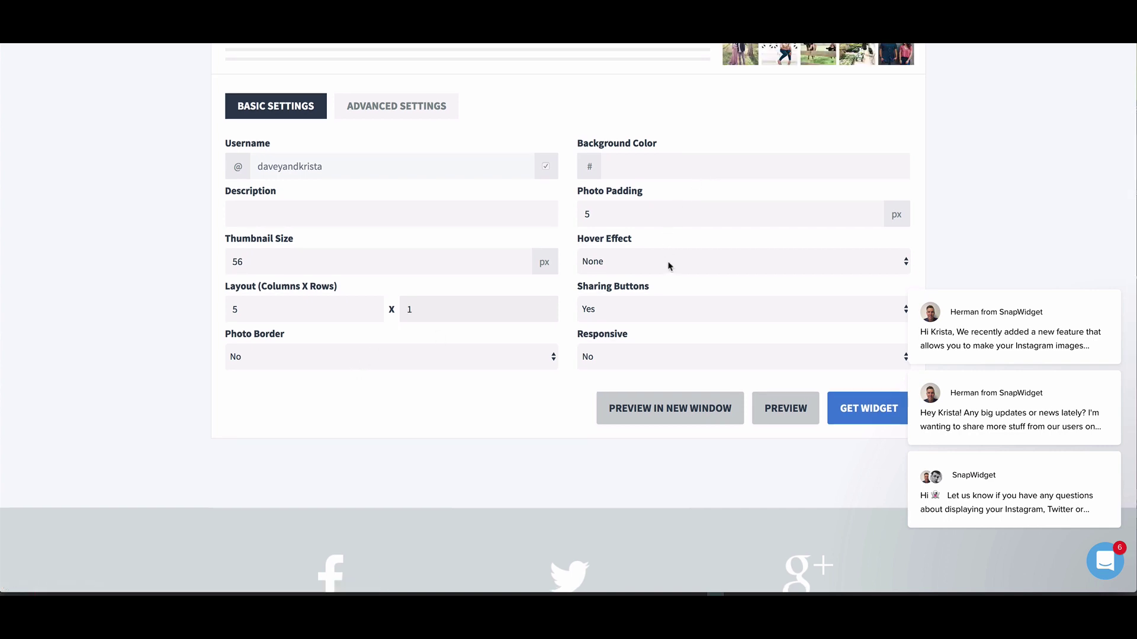
Turn sharing buttons off, set Responsive to Yes, and clear the chat notifications
left_click(673, 309)
left_click(672, 322)
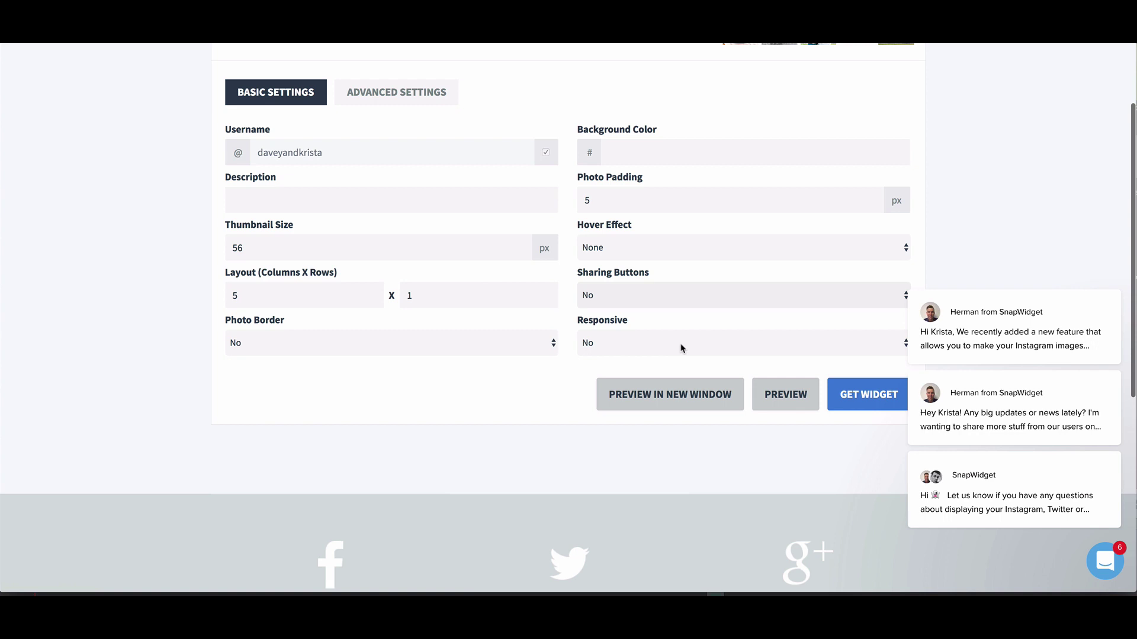
left_click(682, 348)
left_click(682, 331)
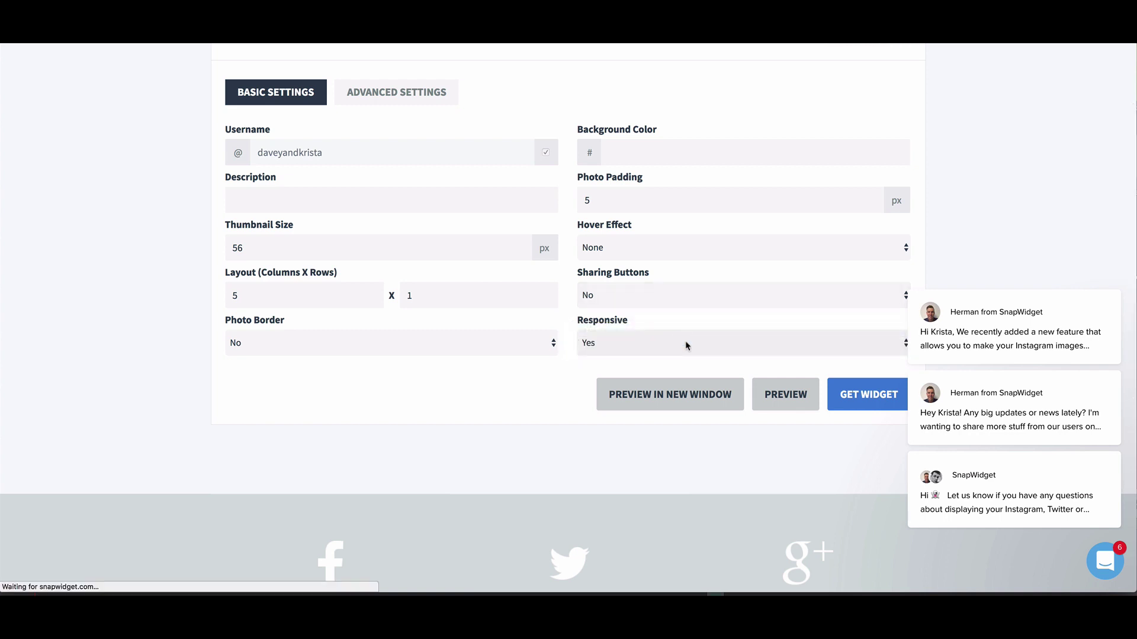
left_click(1089, 274)
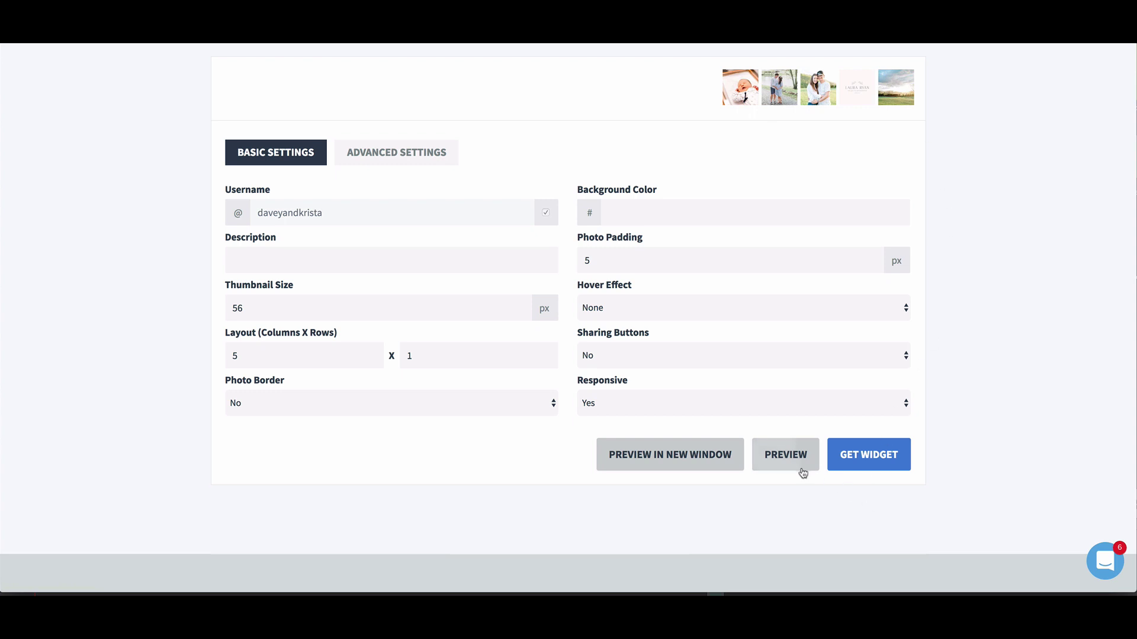
Generate the 5×1 grid widget's embed code and copy it to the clipboard
left_click(865, 467)
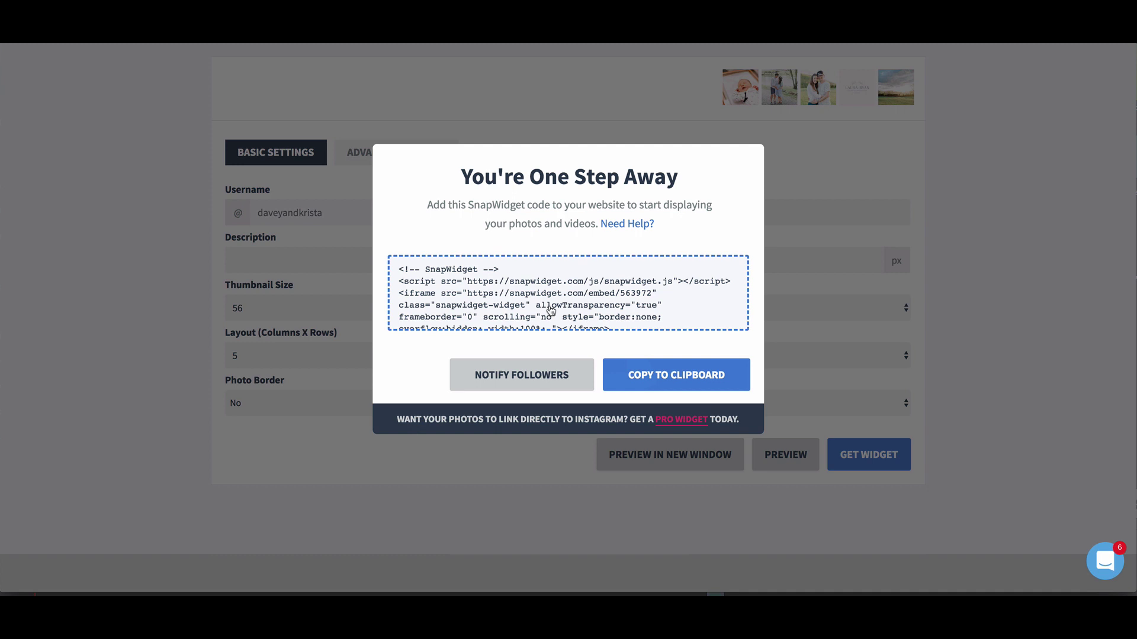
left_click(551, 309)
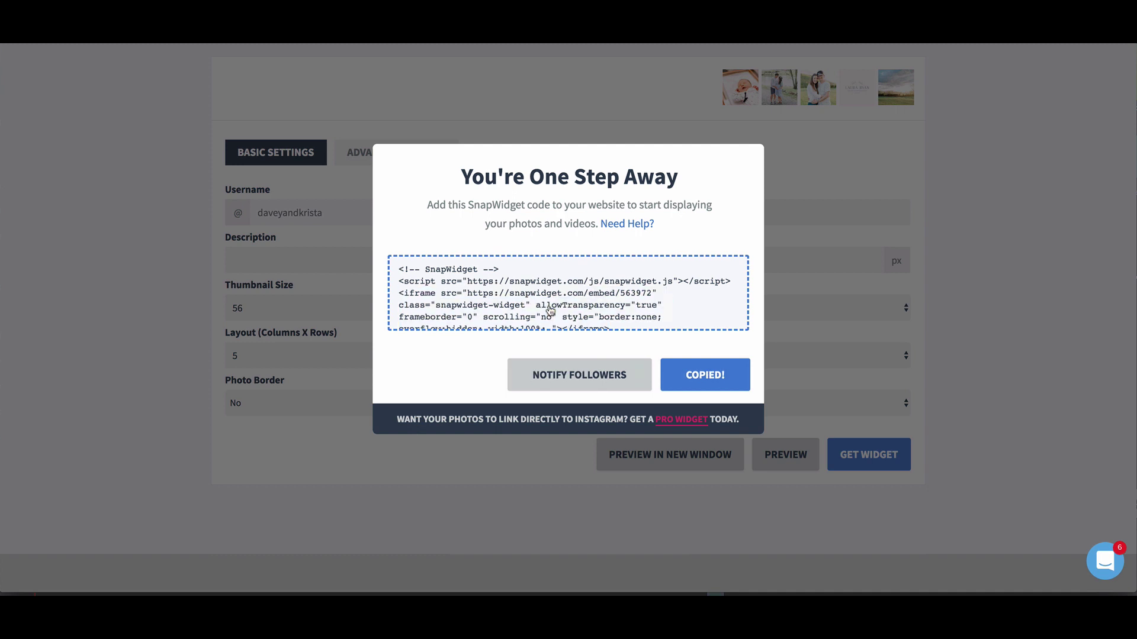
left_click(551, 308)
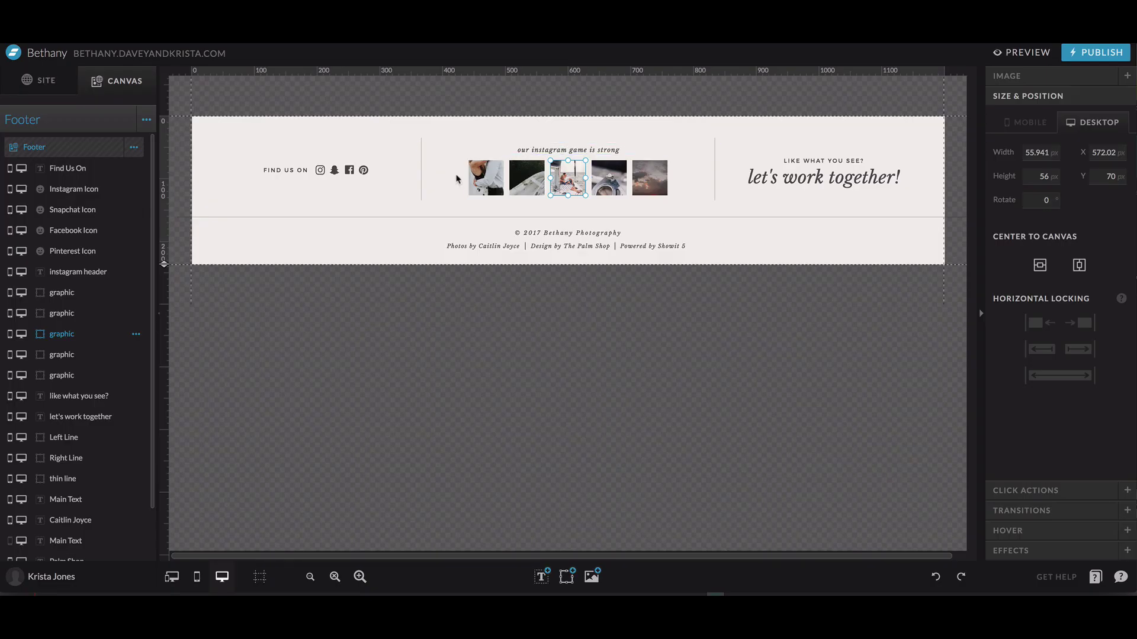
Select the five placeholder Instagram graphics under the footer heading and delete them
left_click(457, 178)
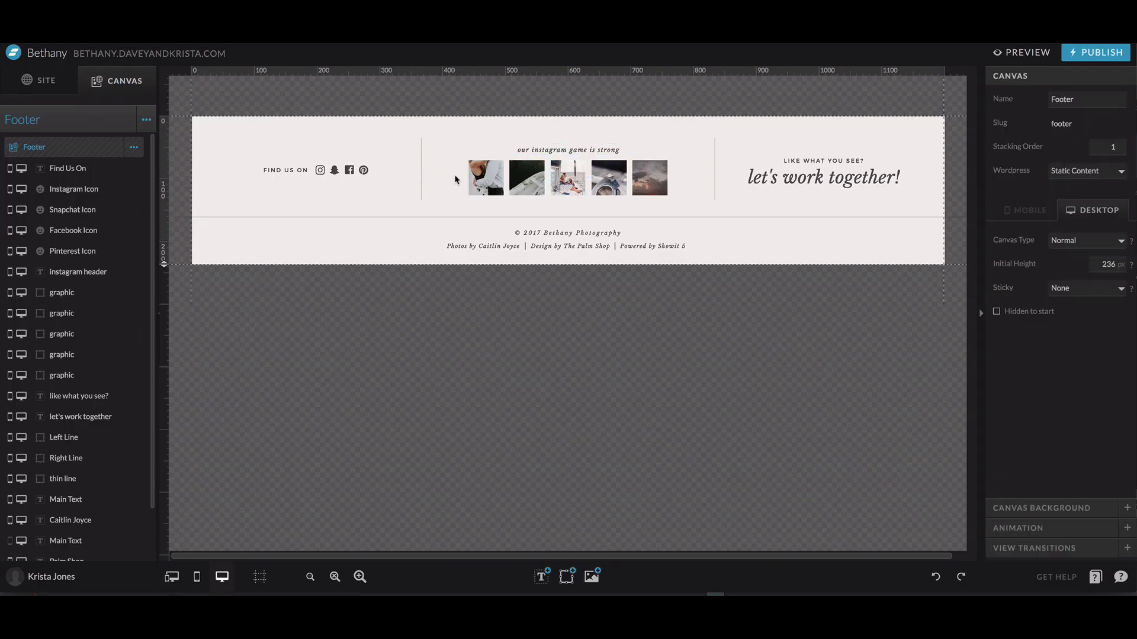
left_click(499, 189)
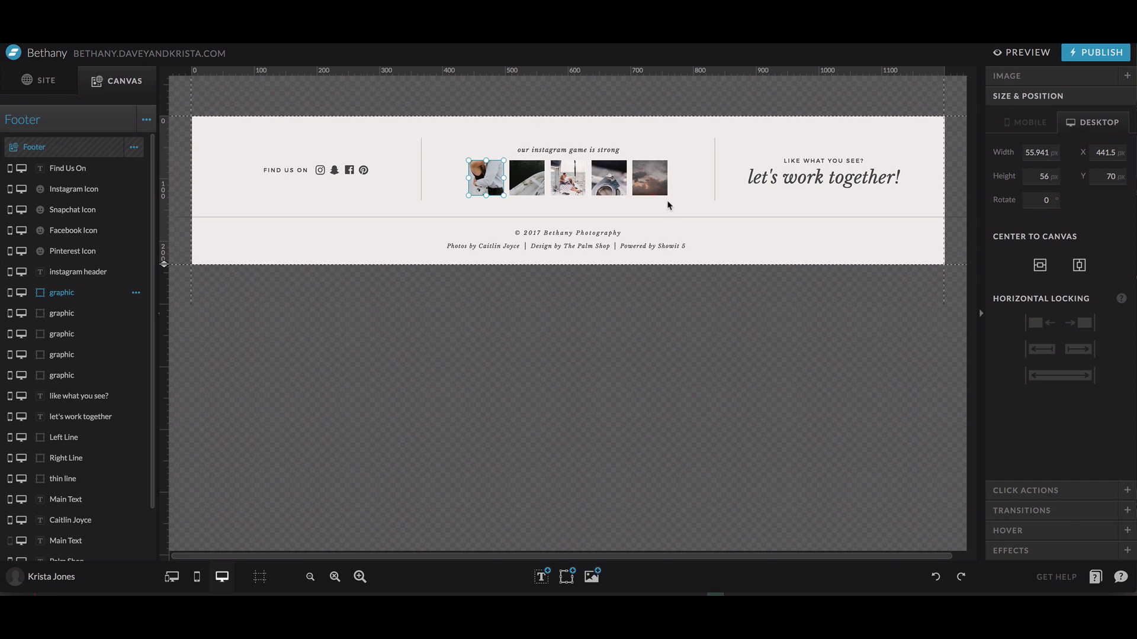
left_click_drag(677, 203, 474, 177)
key("Delete")
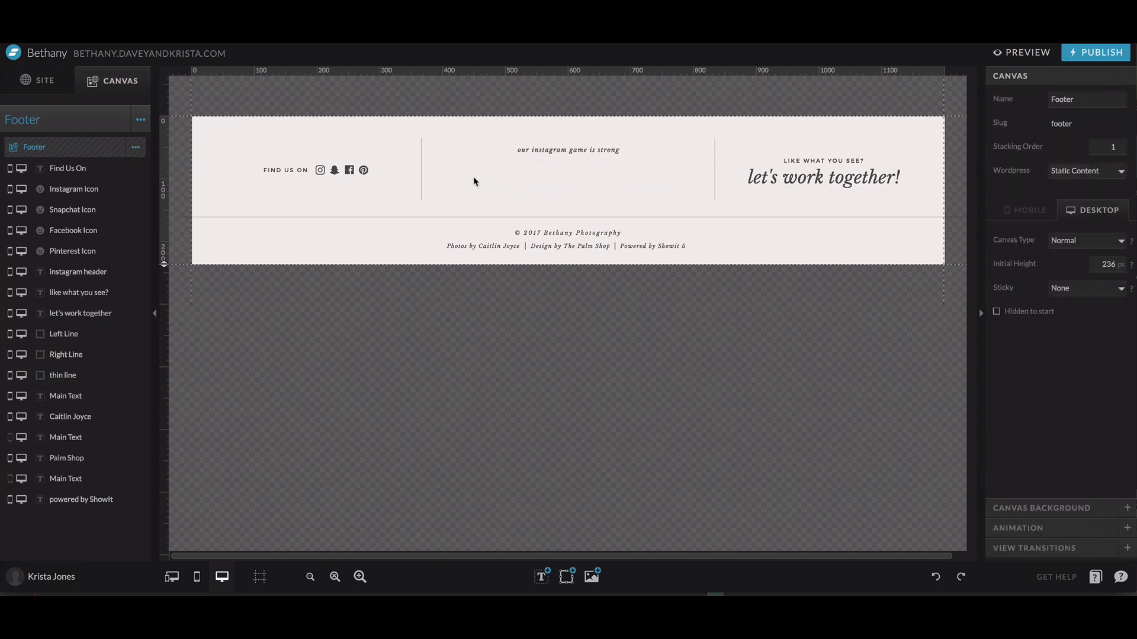
Add an Embed Code element to the footer and save the pasted SnapWidget code as its custom code
left_click(566, 576)
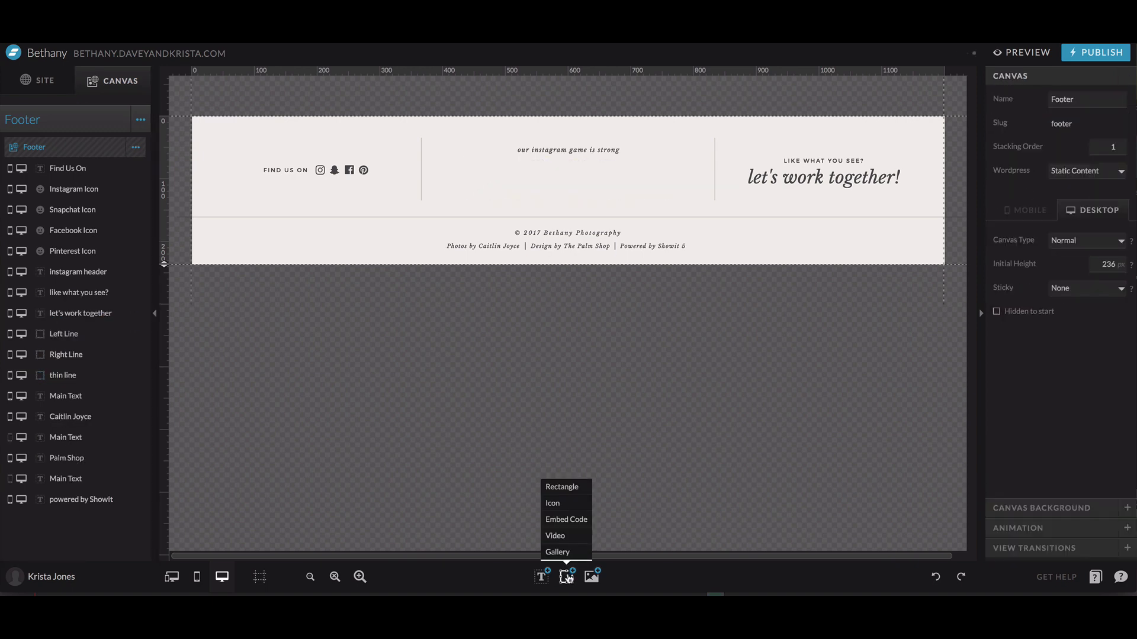
left_click(560, 524)
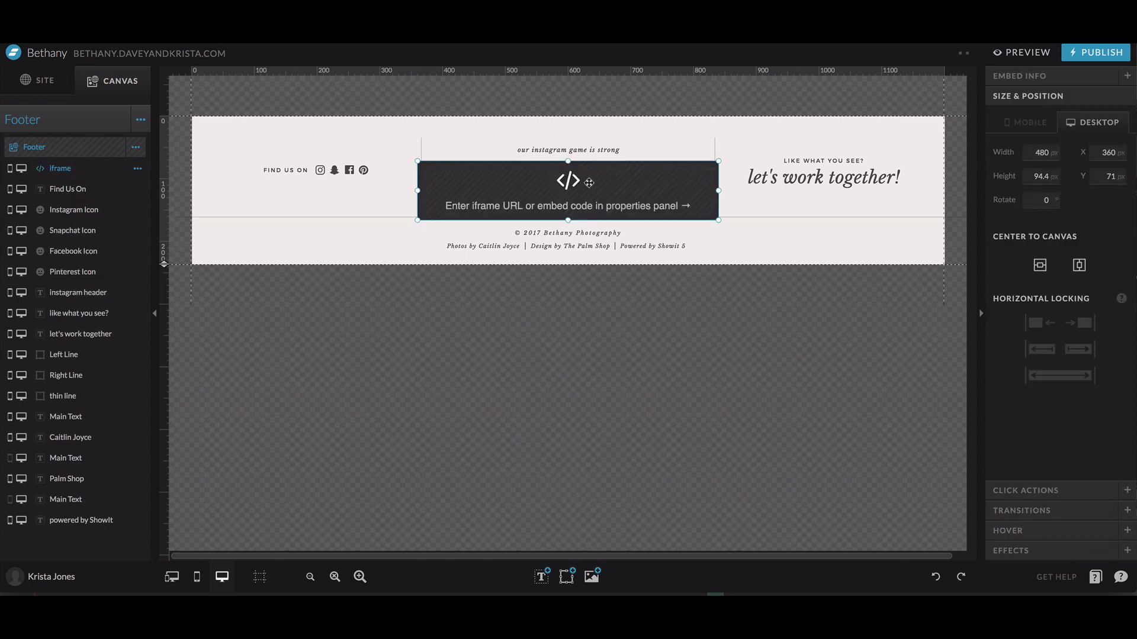
left_click(1024, 80)
left_click(1046, 153)
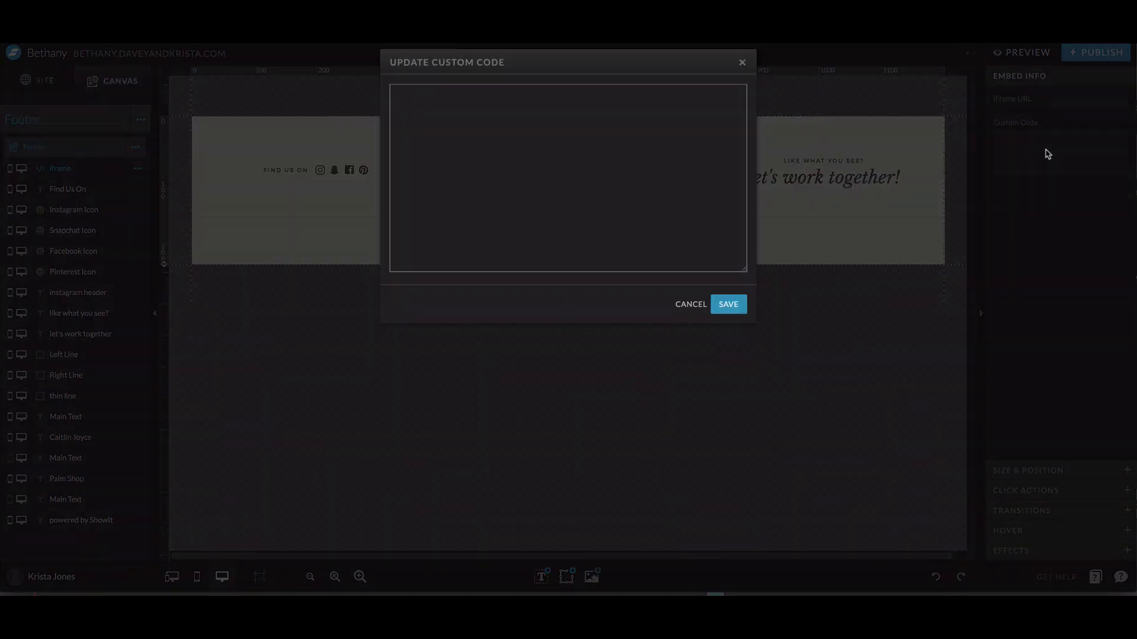
key("ctrl+v")
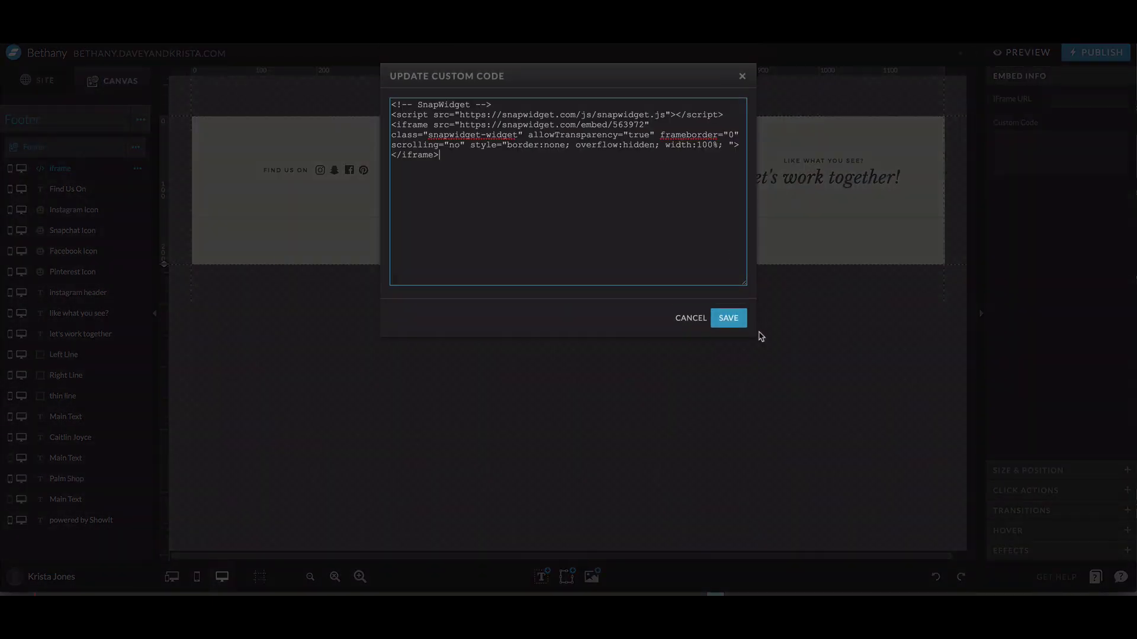
left_click(728, 318)
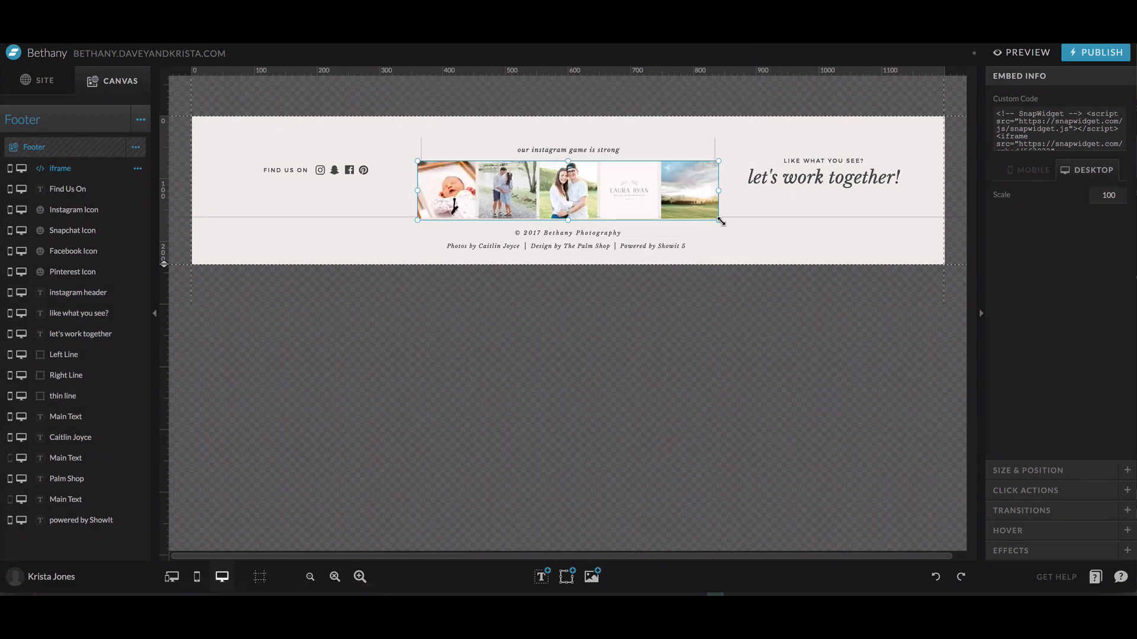
Resize the Instagram embed to 338 × 66 px and centre it at X 431 under the heading
left_click_drag(718, 220, 652, 207)
left_click_drag(588, 183, 628, 182)
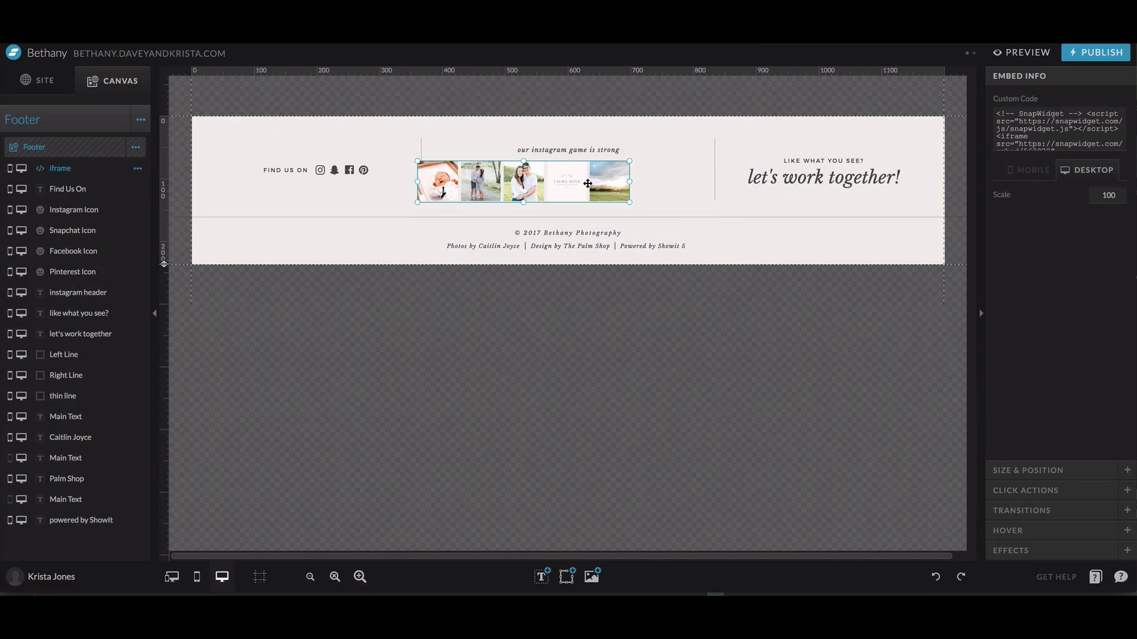
left_click(1030, 490)
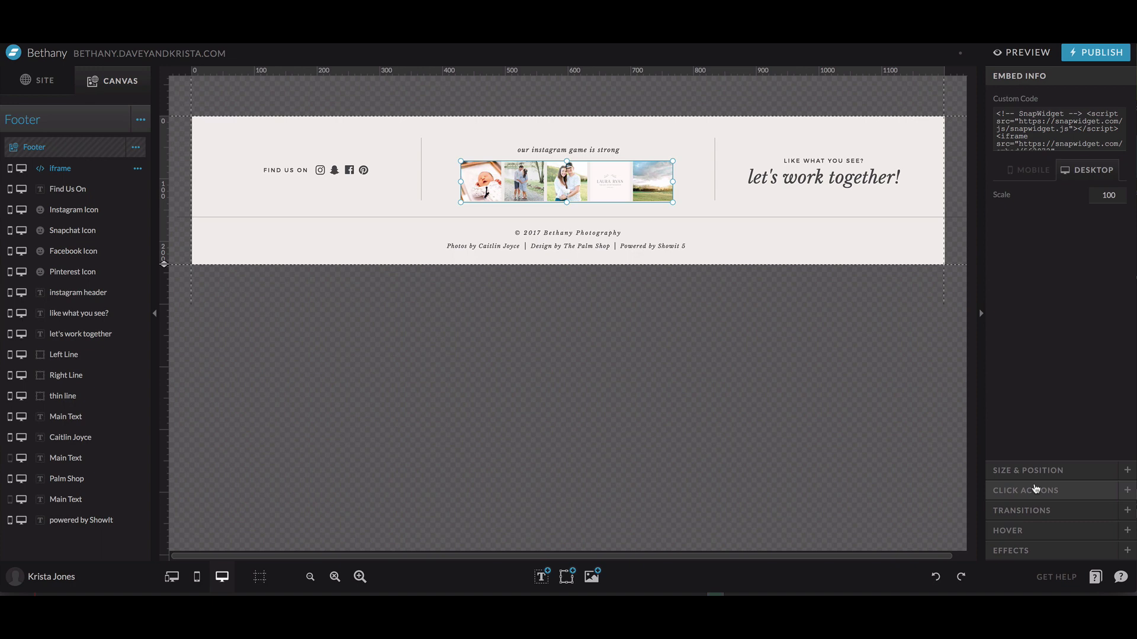
left_click(1028, 102)
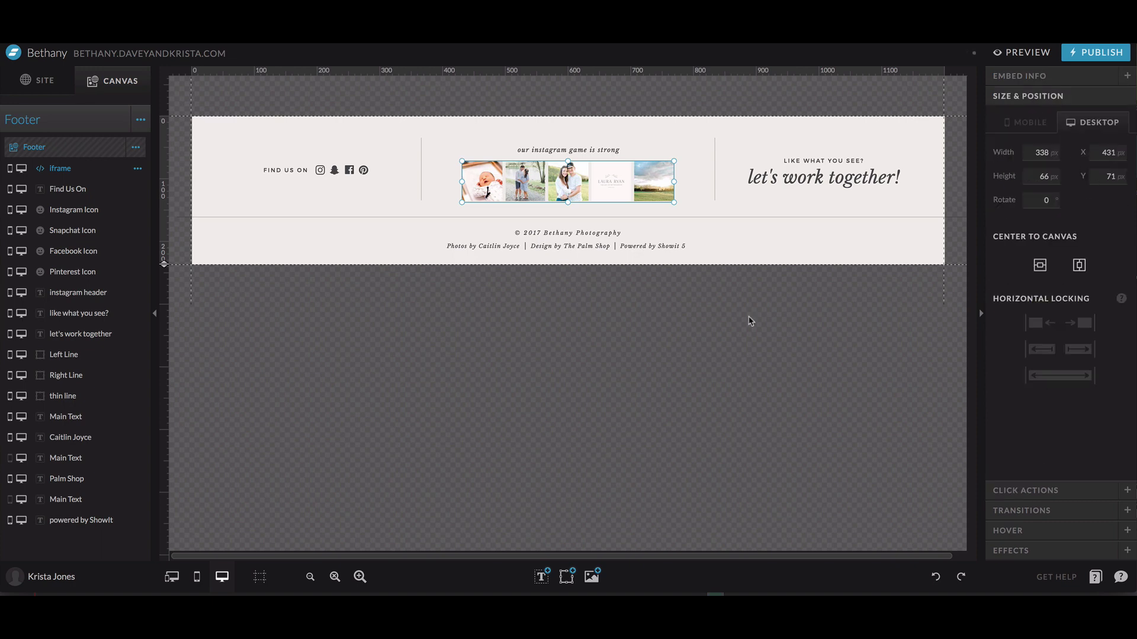
Show mobile and desktop layouts together and fit the feed at 252 × 50 px in the mobile footer
left_click(171, 577)
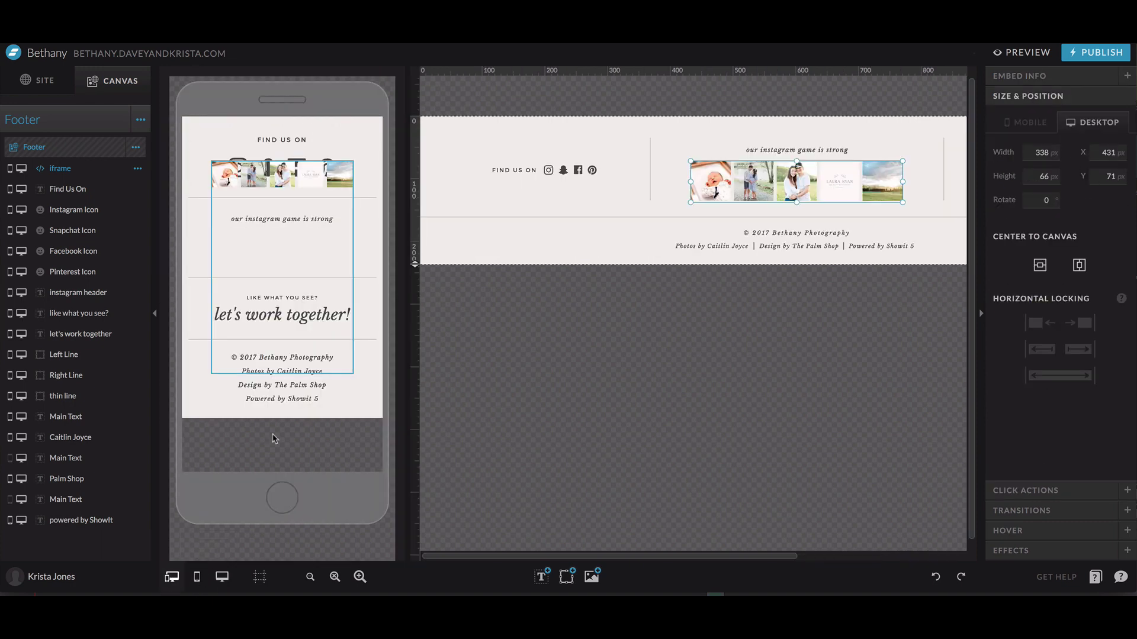
left_click(381, 276)
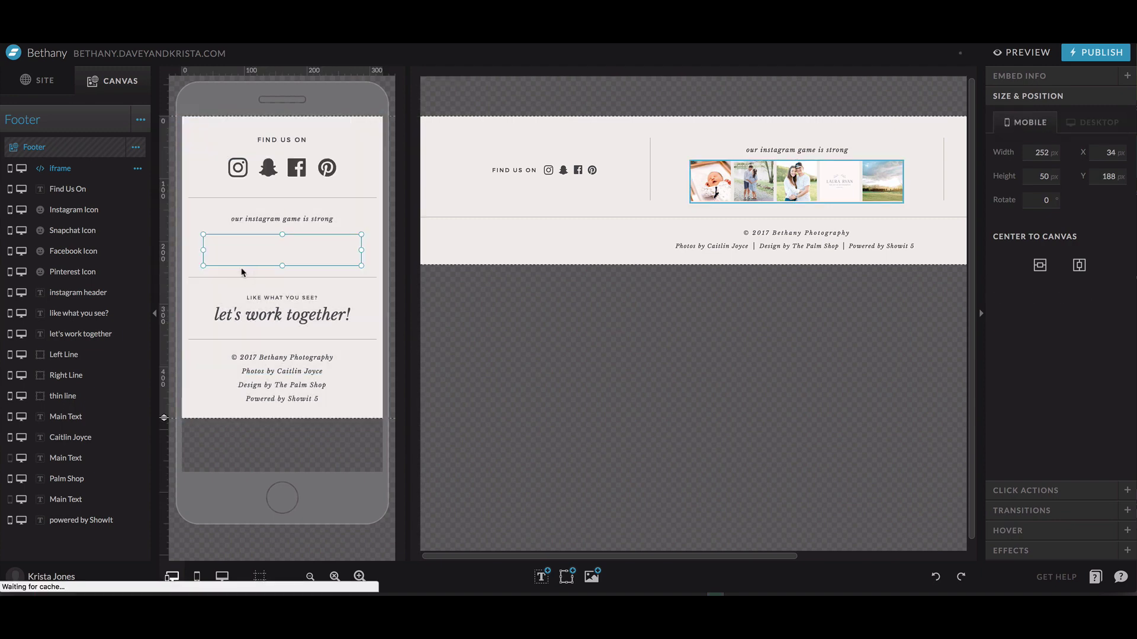
left_click(369, 241)
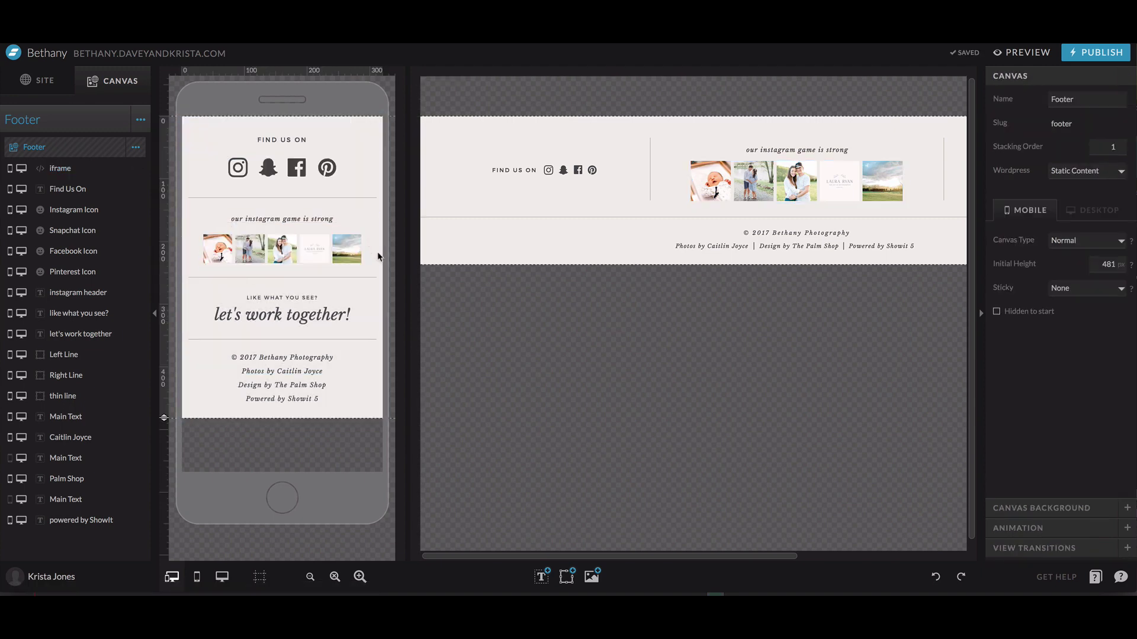